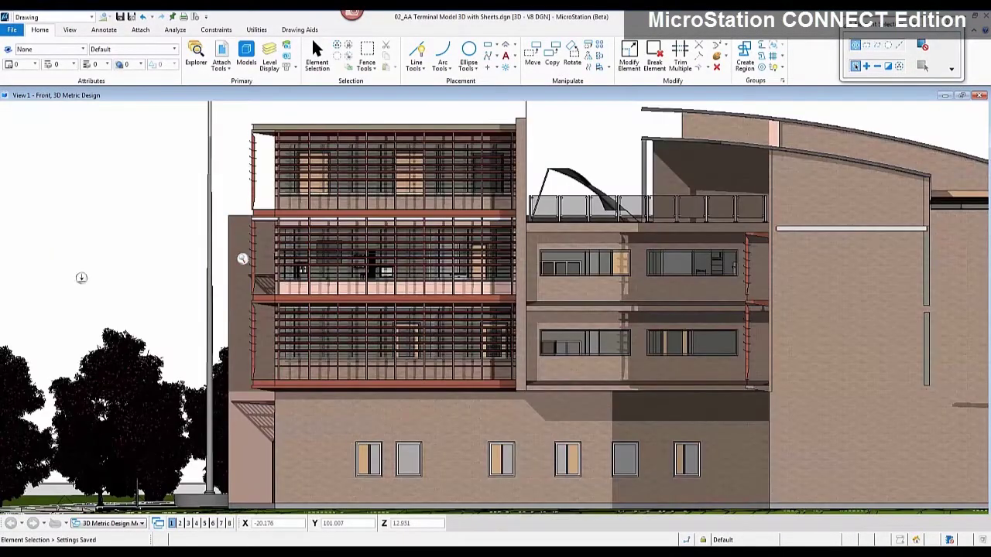
Place a vertical section callout across the front elevation to generate the Section CC sheet, then return to the model
click(105, 31)
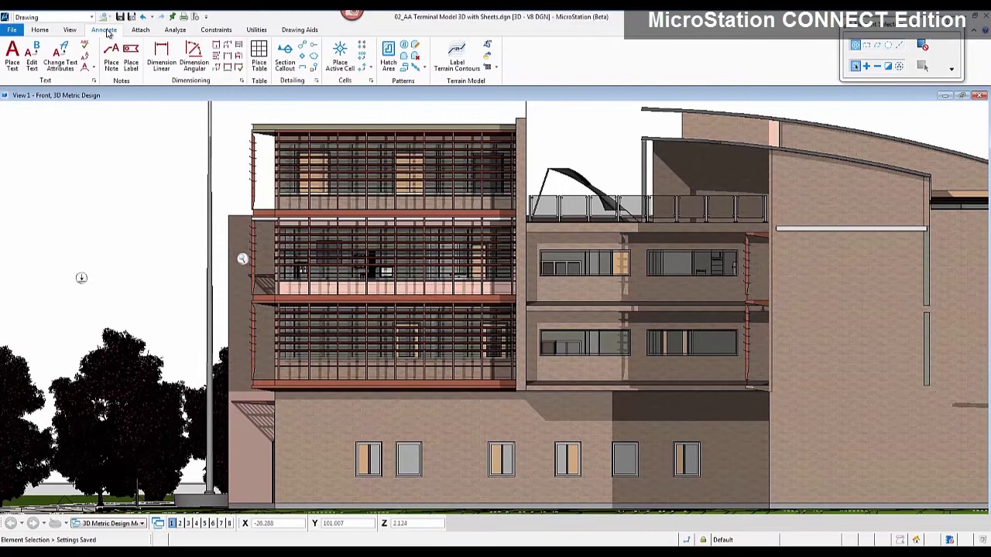
click(285, 56)
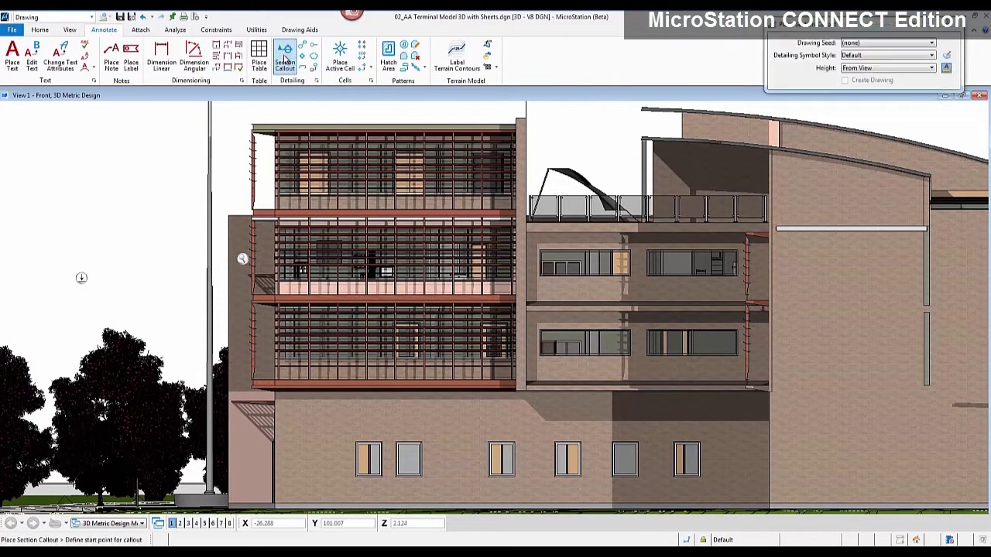
click(571, 117)
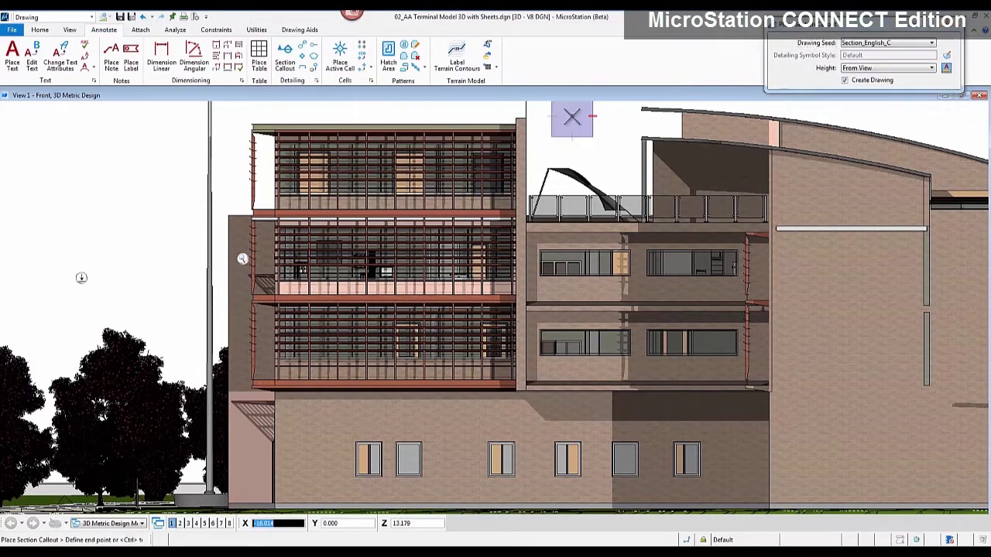
click(573, 511)
click(802, 483)
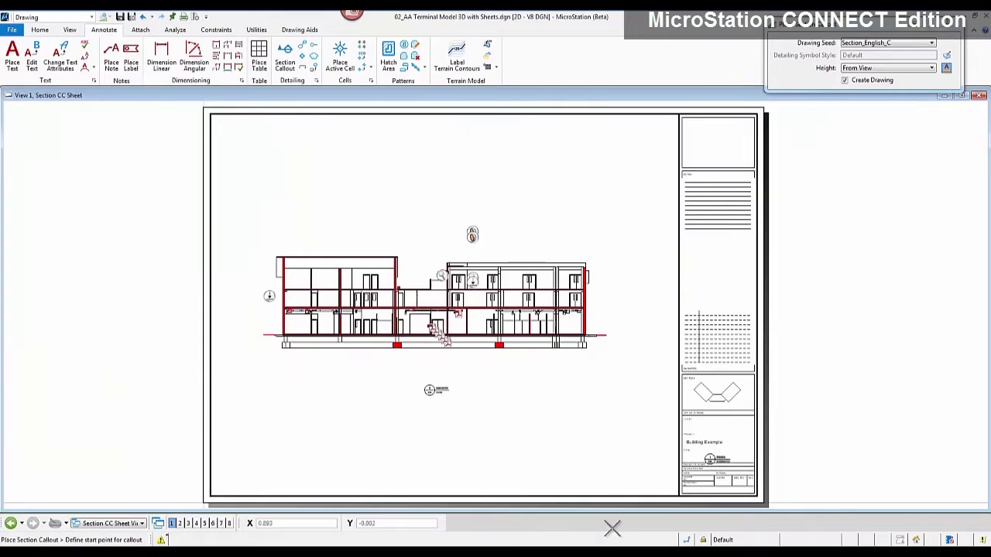
click(518, 220)
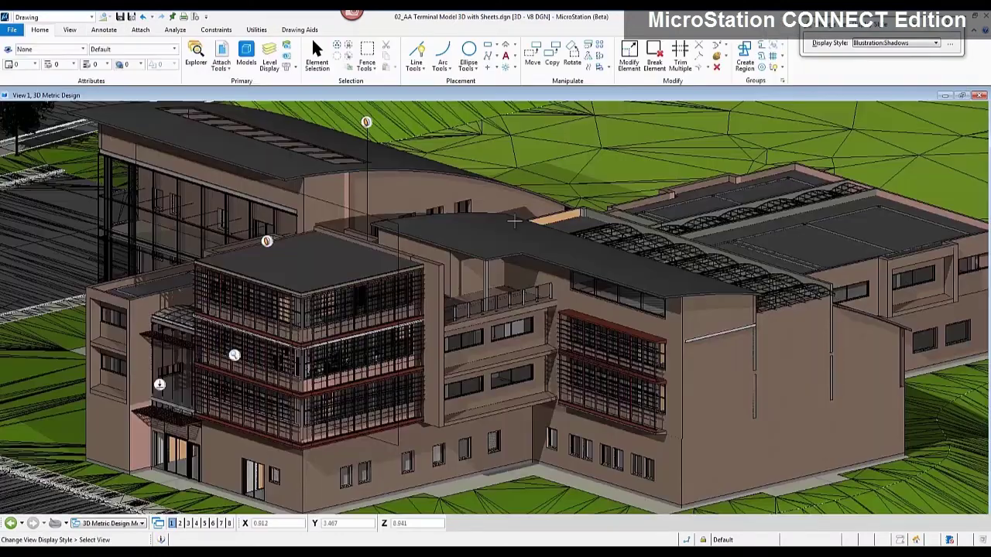
mouse_move(366, 121)
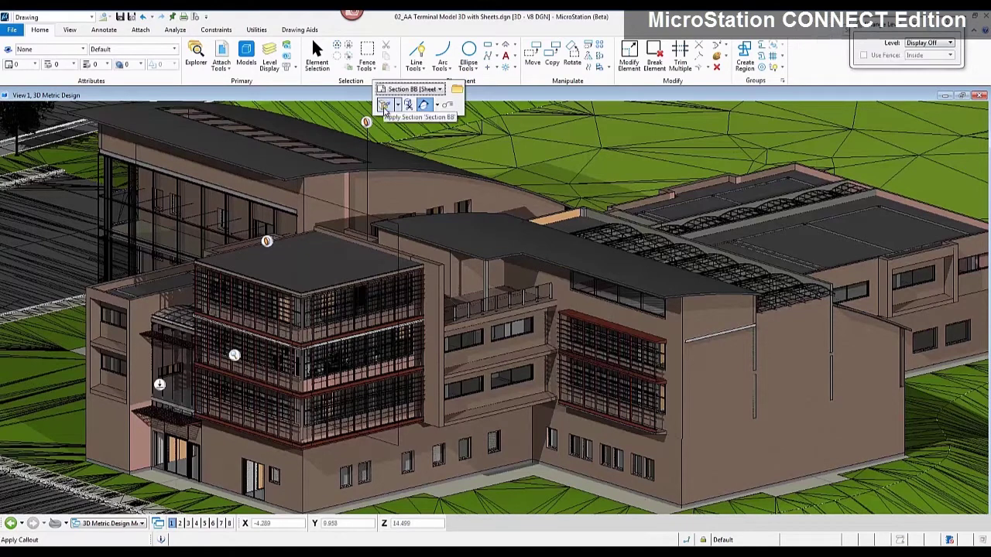
Apply Section BB, display its sheet annotations, and set the Illustration:Modeling display style
click(384, 108)
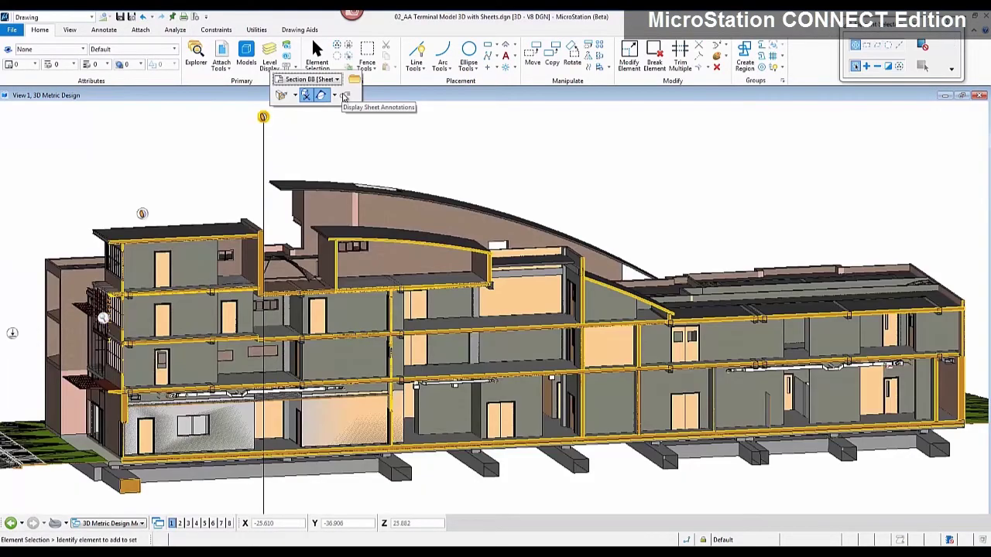
click(344, 95)
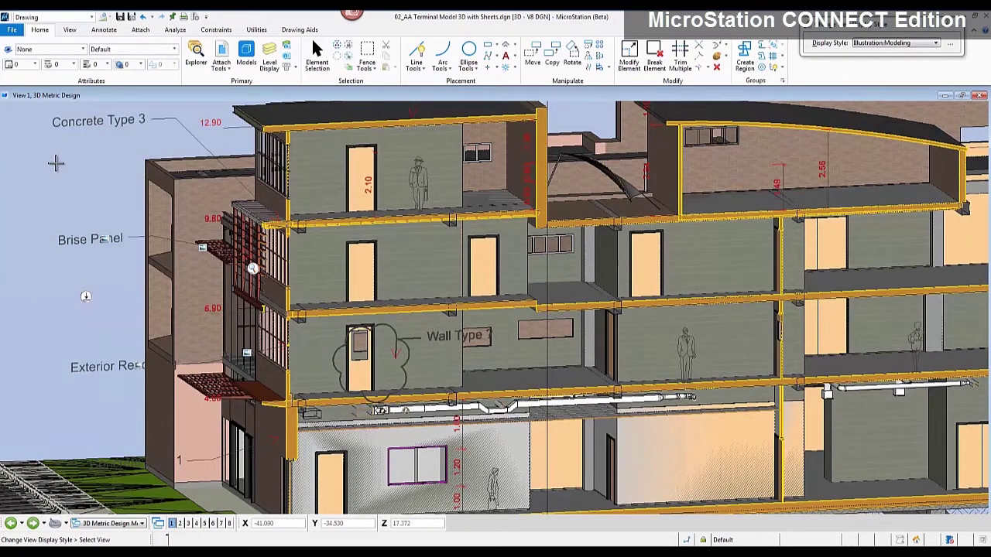
click(55, 163)
Orbit the view to inspect the annotated Section BB cut
right_click(42, 269)
click(122, 258)
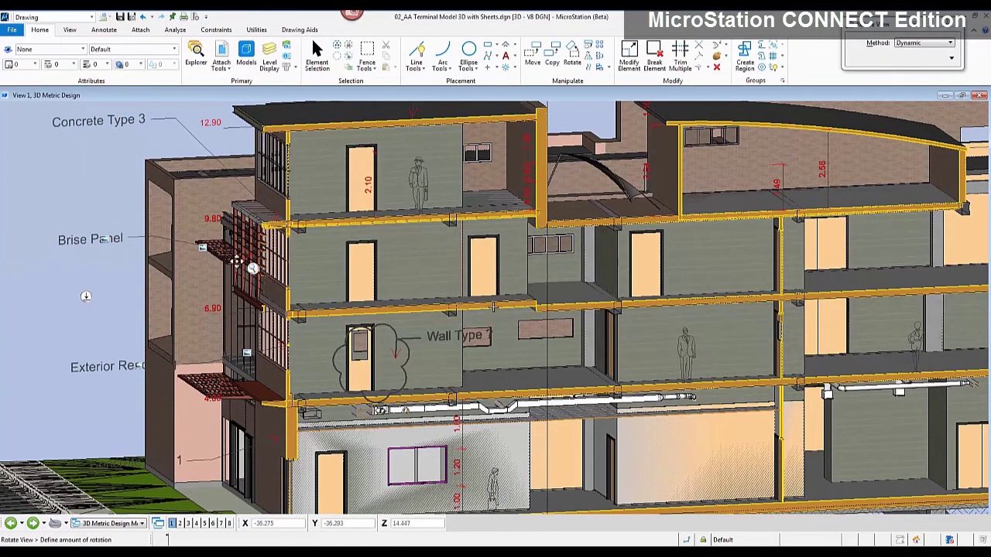
click(207, 257)
Zoom in on the louvre panel with a window area
right_click(49, 263)
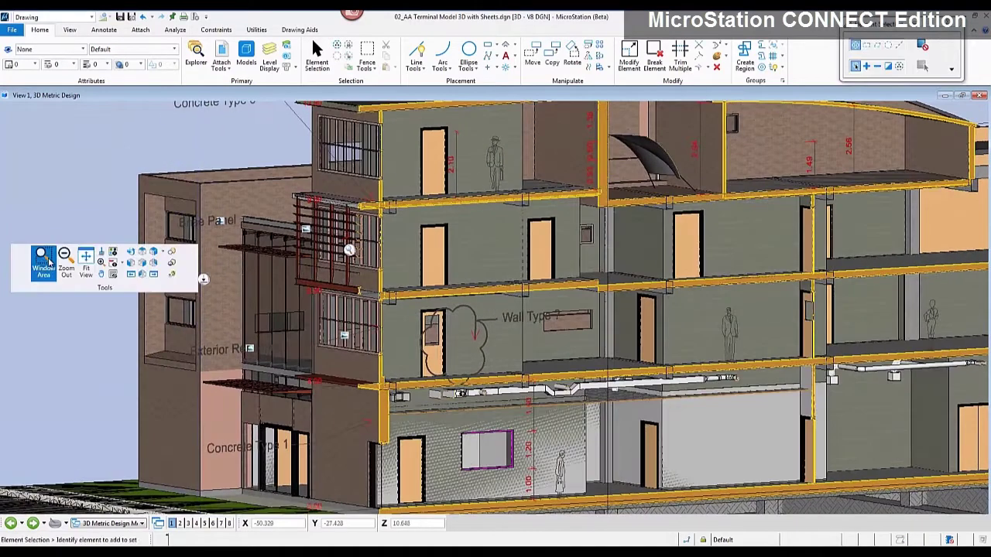
click(48, 263)
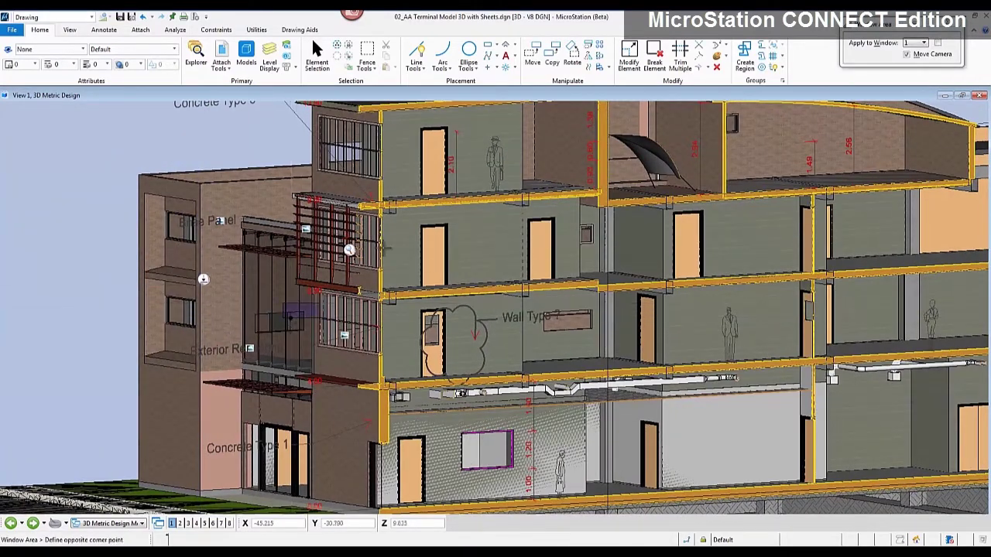
click(207, 188)
click(350, 249)
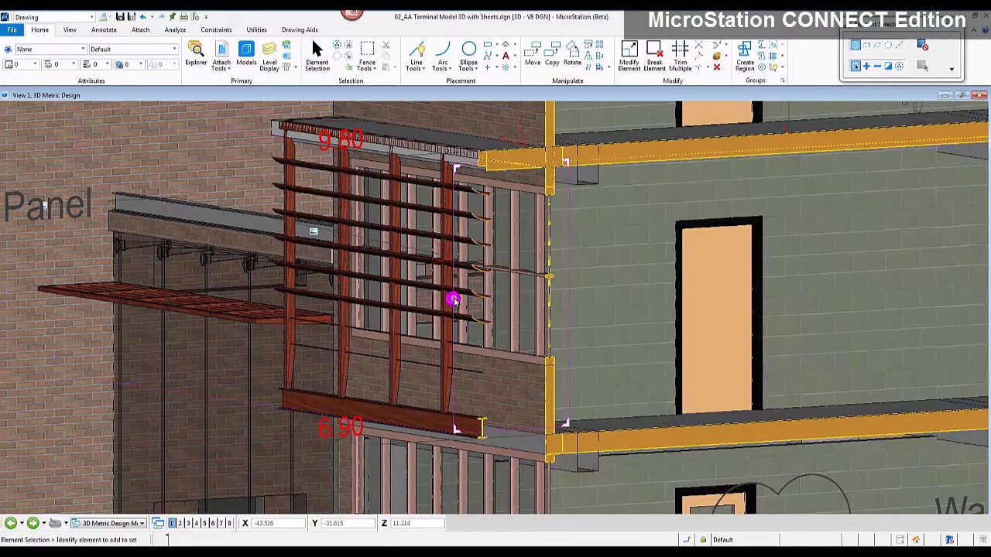
Open the Detail-Brise sheet from the louvre callout, then go back to the 3D model
click(453, 300)
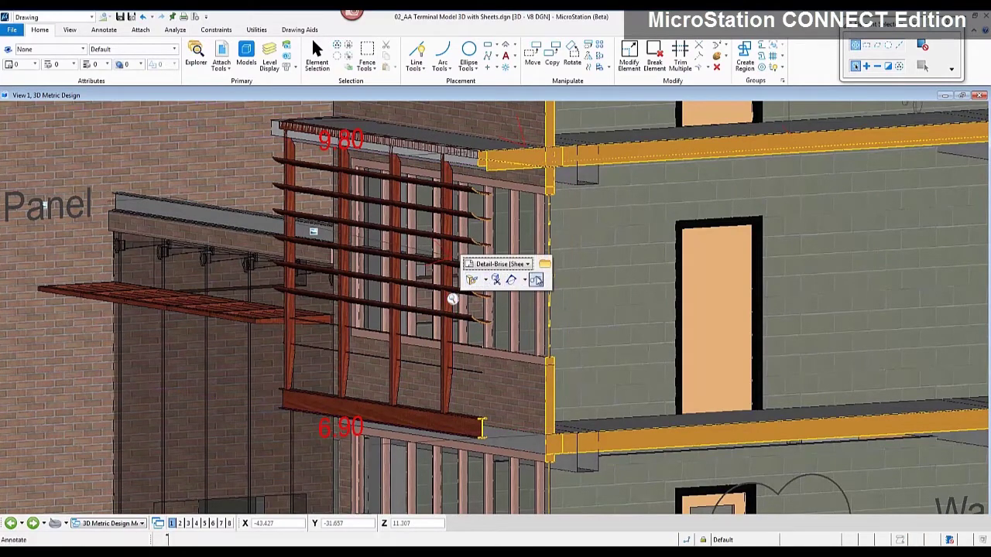
click(545, 264)
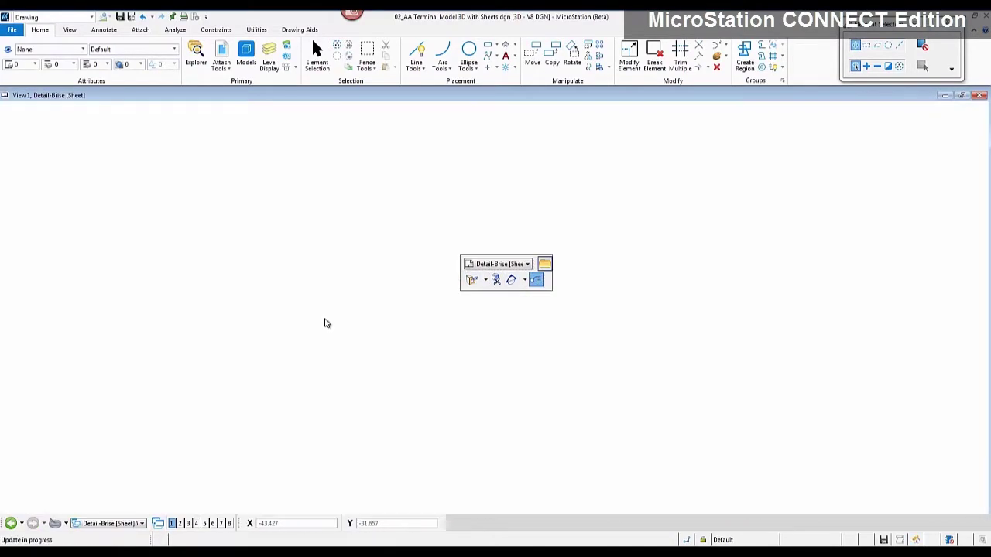
click(11, 524)
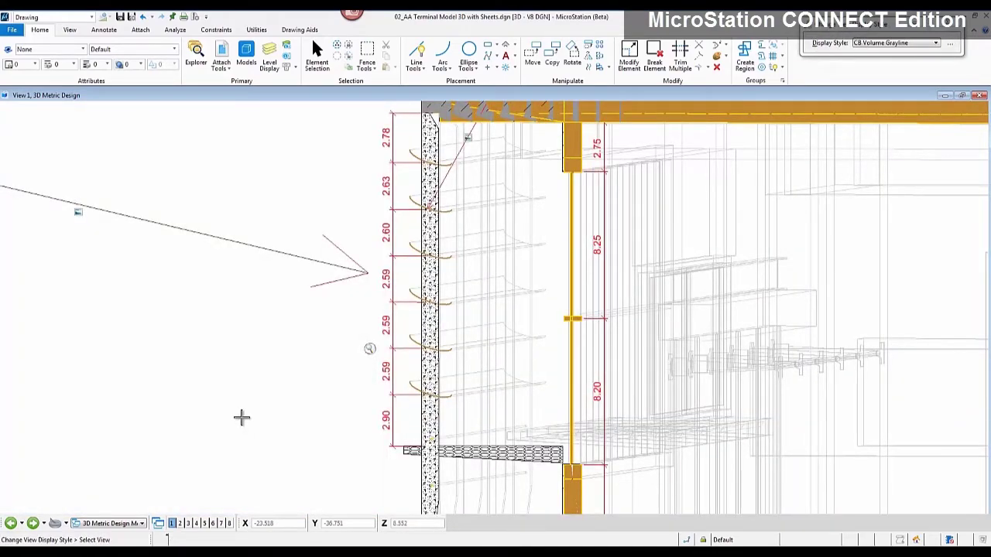
Open the linked photos brise.jpg and dawn11.jpg from the model elements
right_click(242, 419)
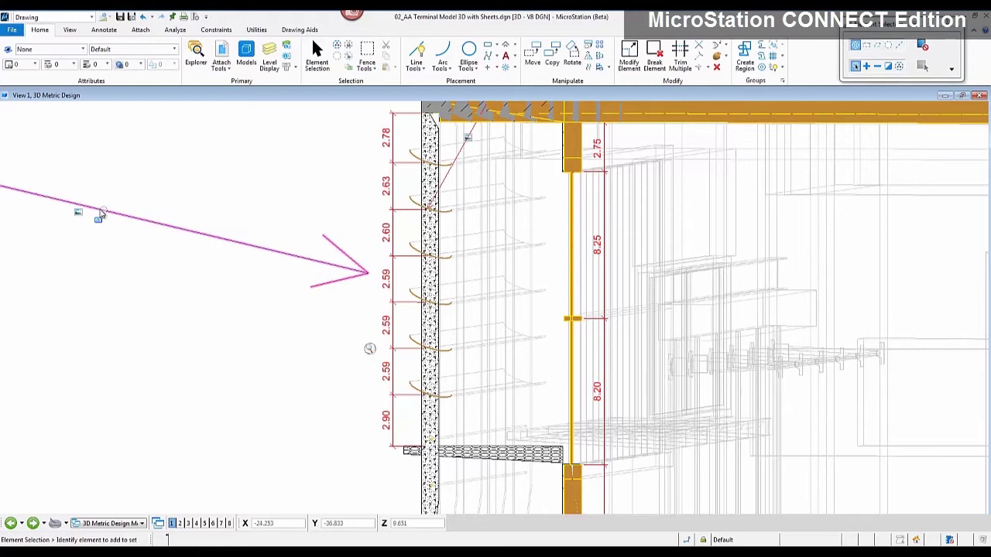
mouse_move(78, 212)
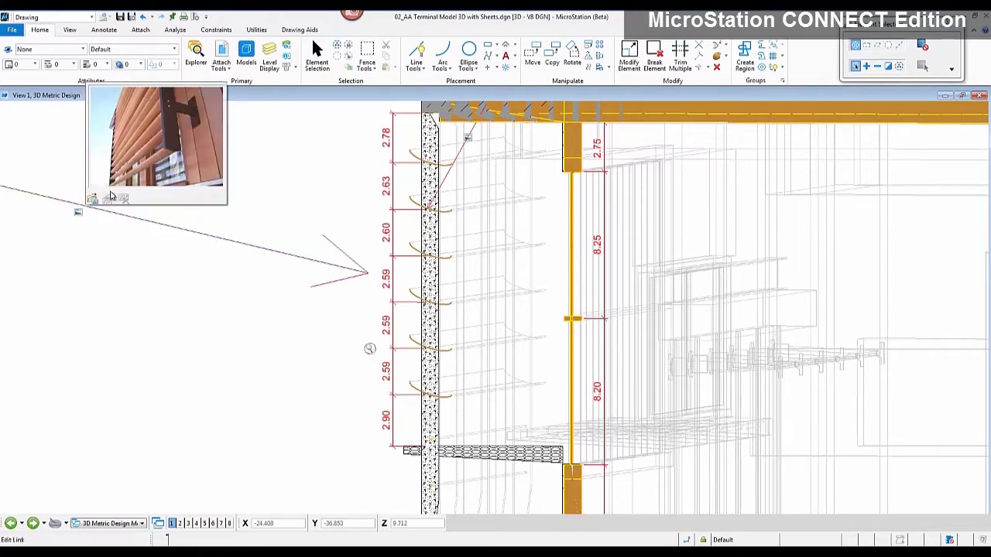
click(138, 179)
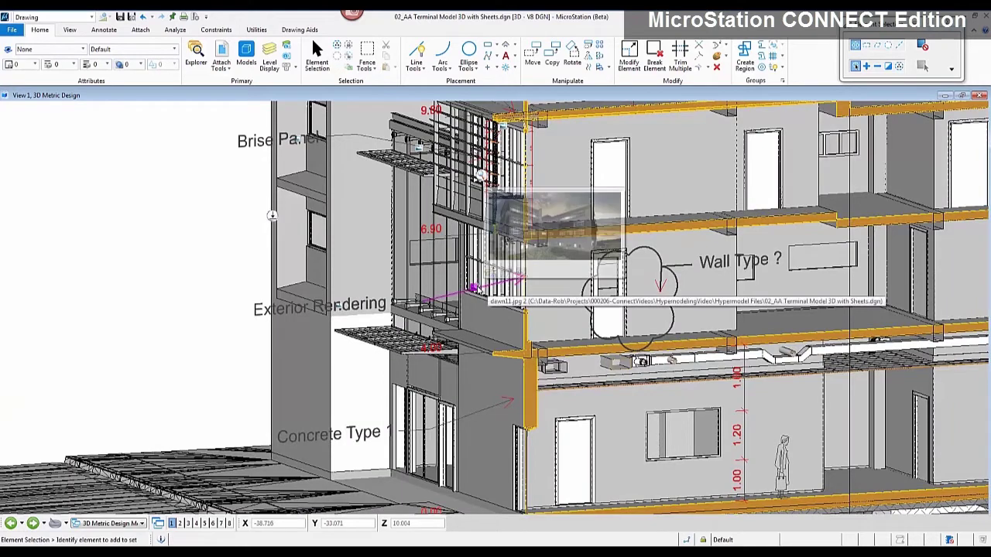
click(492, 276)
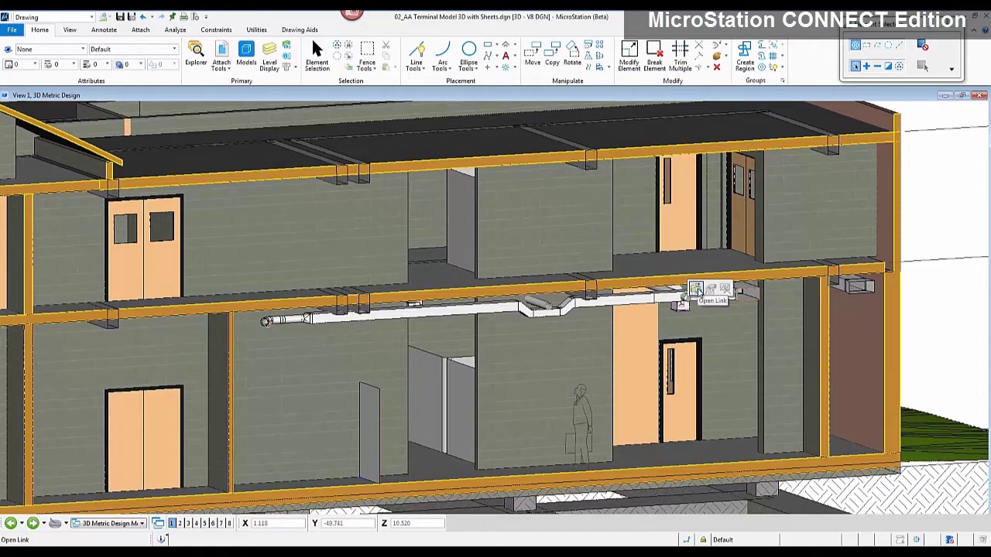
Open the Ceiling Diffusers PDF datasheet, scroll through it, and close Acrobat
click(696, 291)
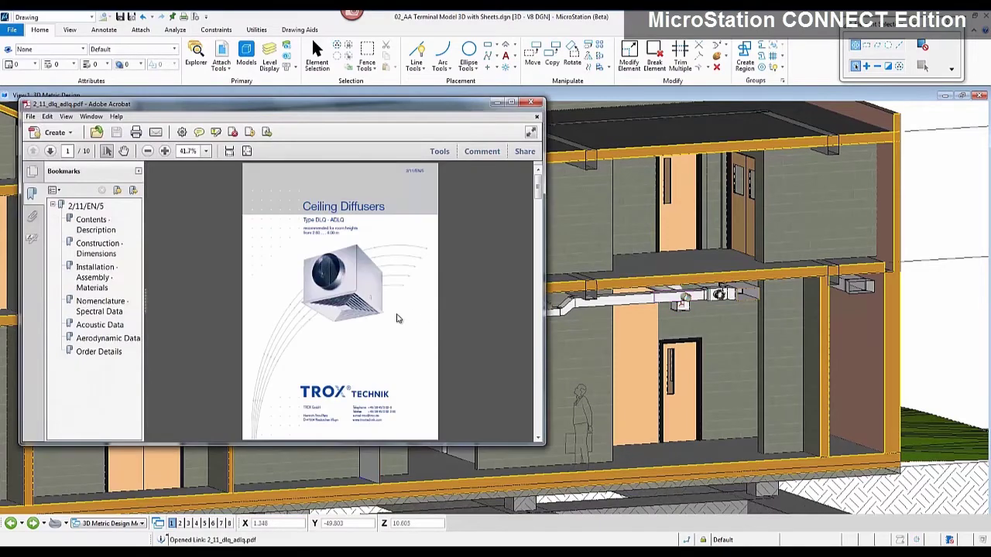
scroll(357, 283, down, 2)
scroll(358, 282, down, 2)
scroll(358, 283, down, 2)
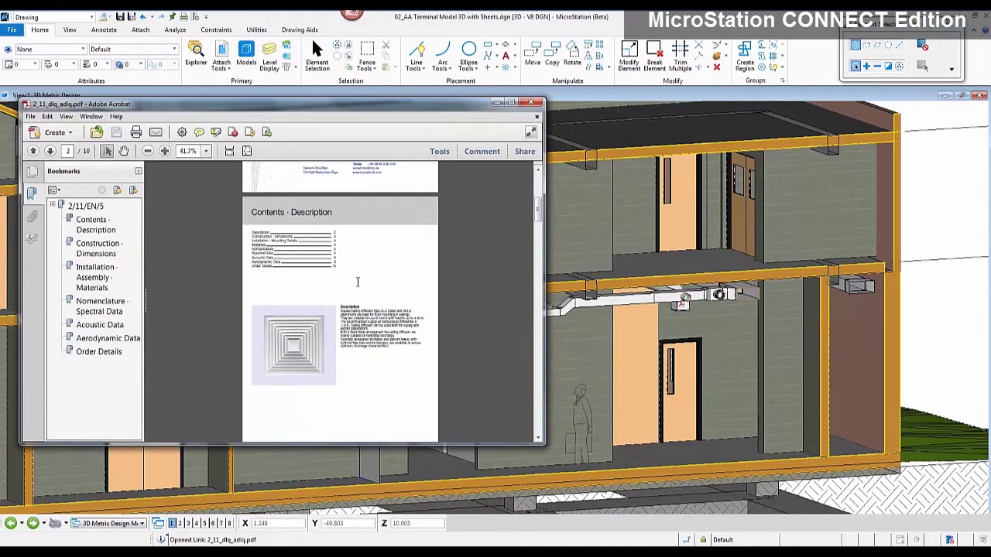
scroll(358, 282, down, 2)
scroll(358, 282, down, 2)
scroll(358, 282, down, 2)
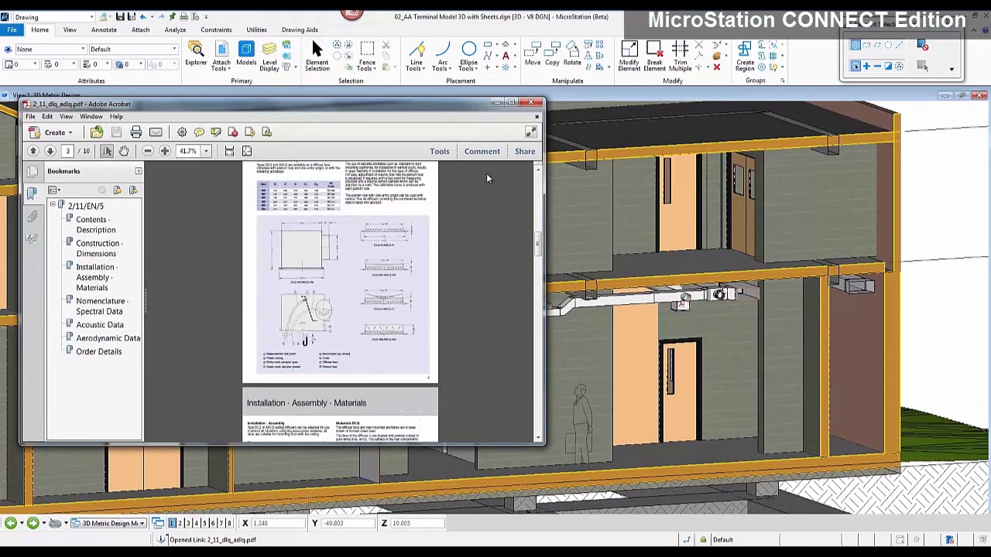
click(533, 104)
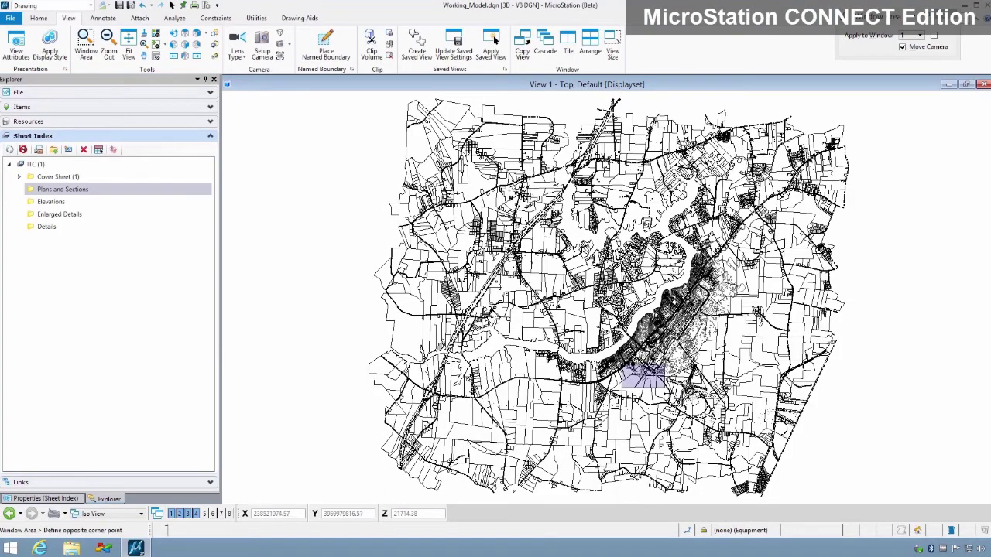
Zoom to the tanks and apply the ITC : Drawing Creation display style to the view
click(709, 406)
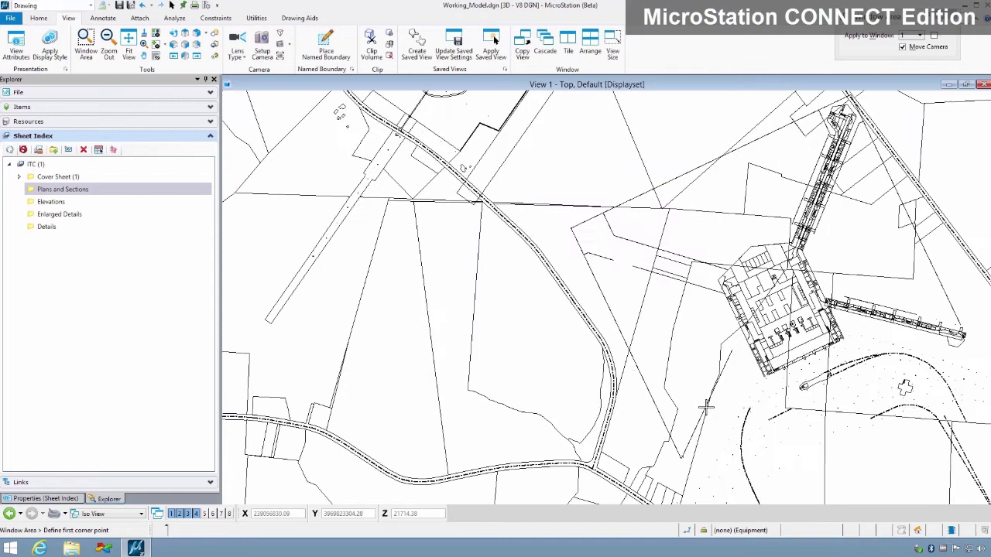
click(524, 360)
click(585, 401)
right_click(520, 295)
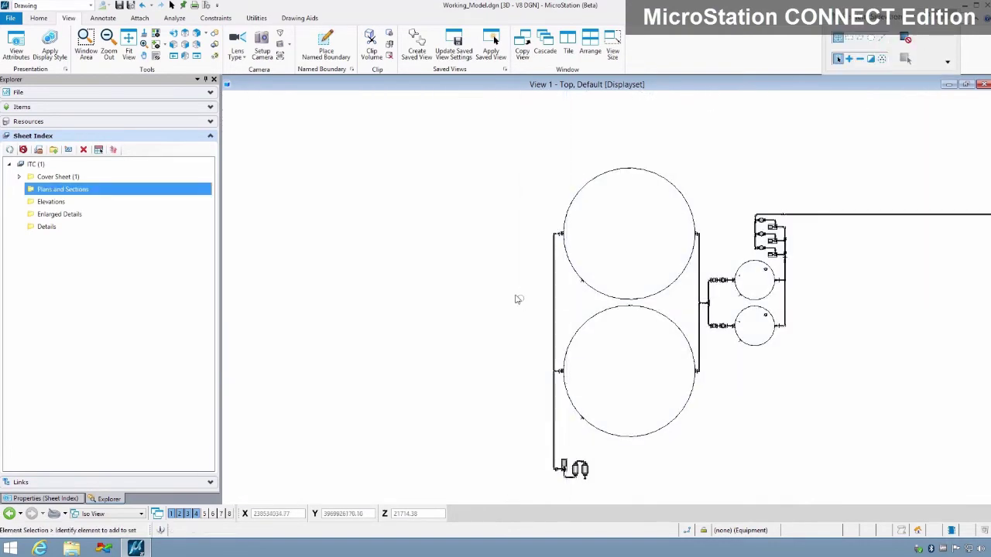
middle_drag(516, 296, 391, 290)
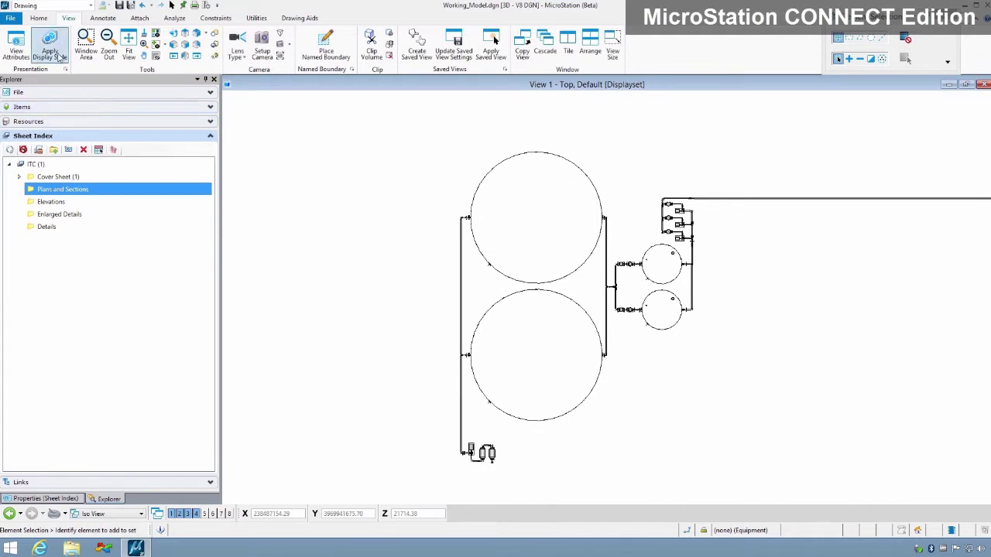
click(51, 48)
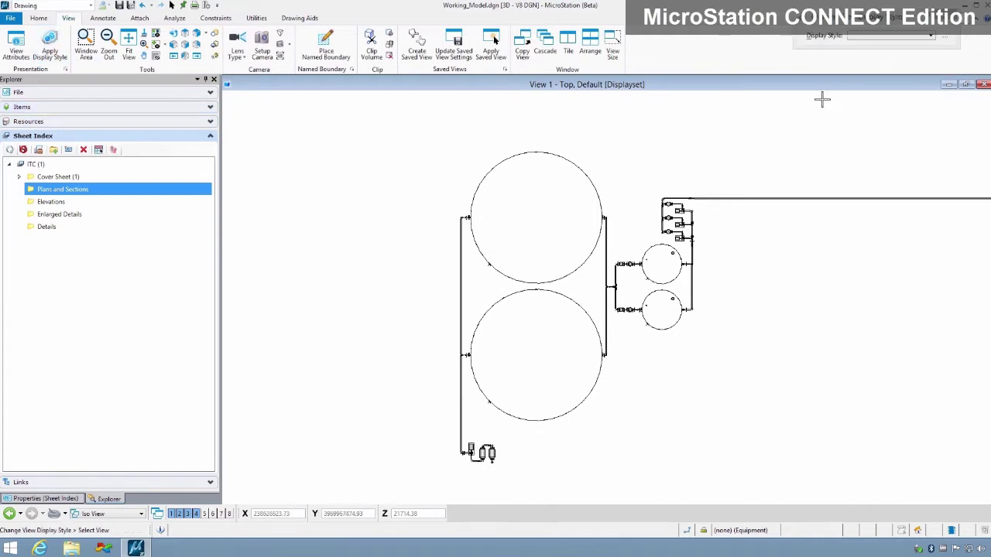
click(890, 37)
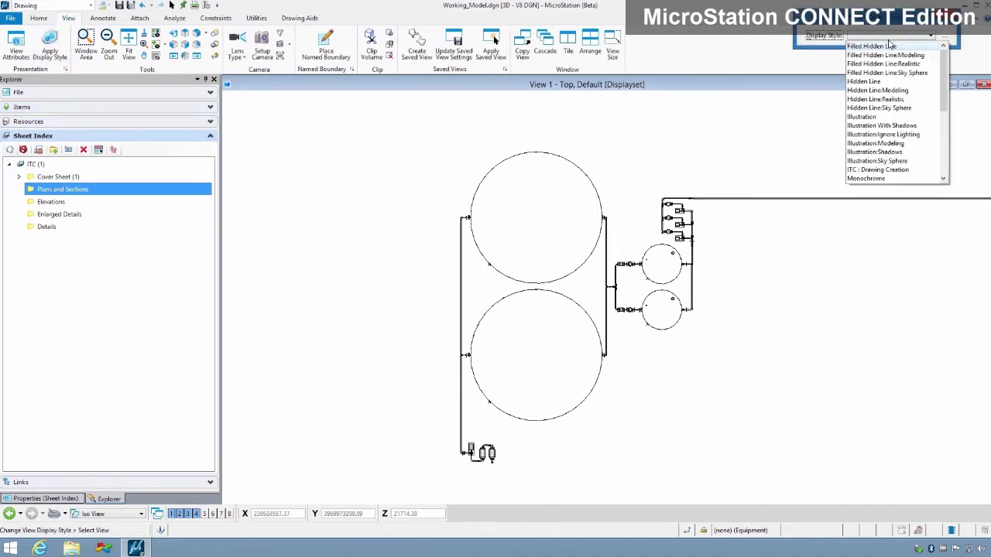
click(875, 169)
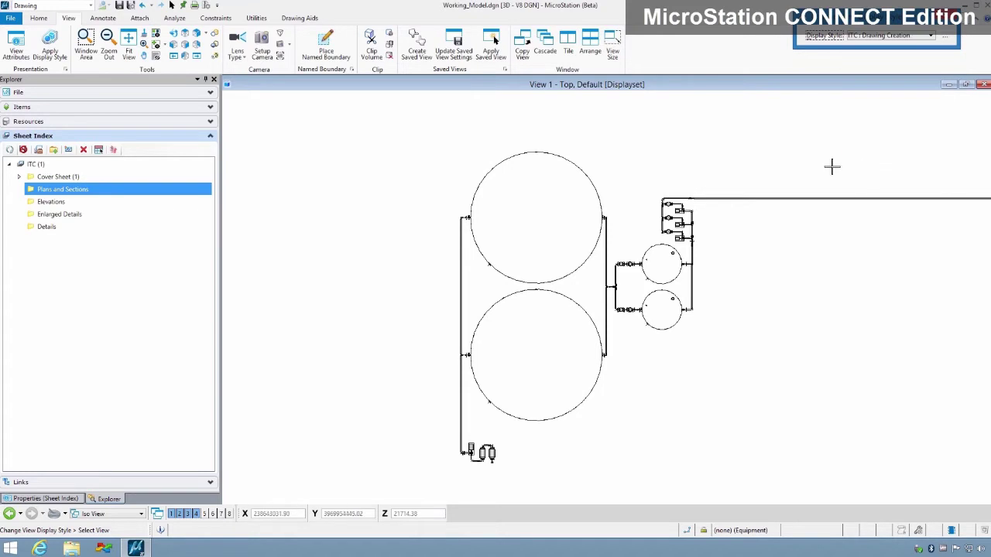
click(651, 152)
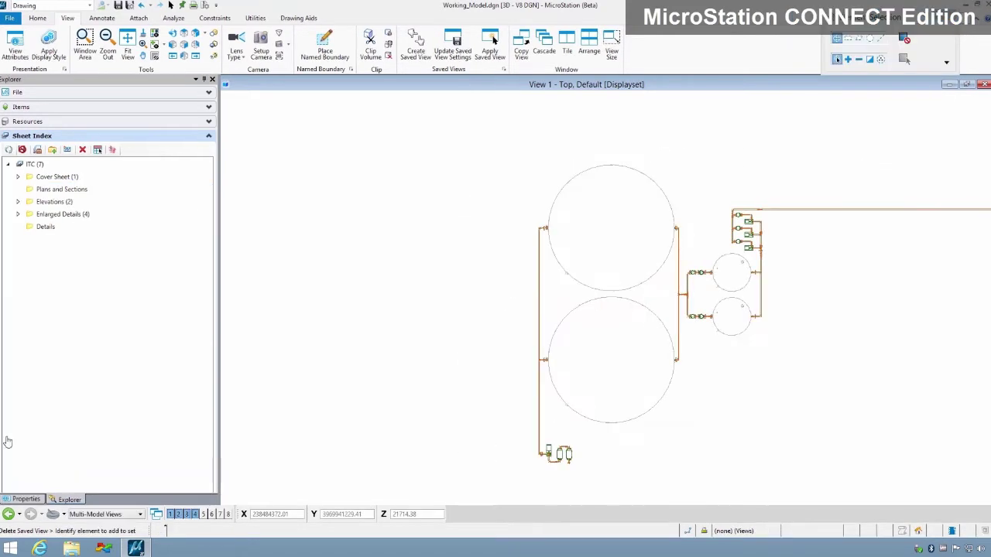
Place the second named boundary below the first and create its drawing, indexed under Plans and Sections
click(323, 48)
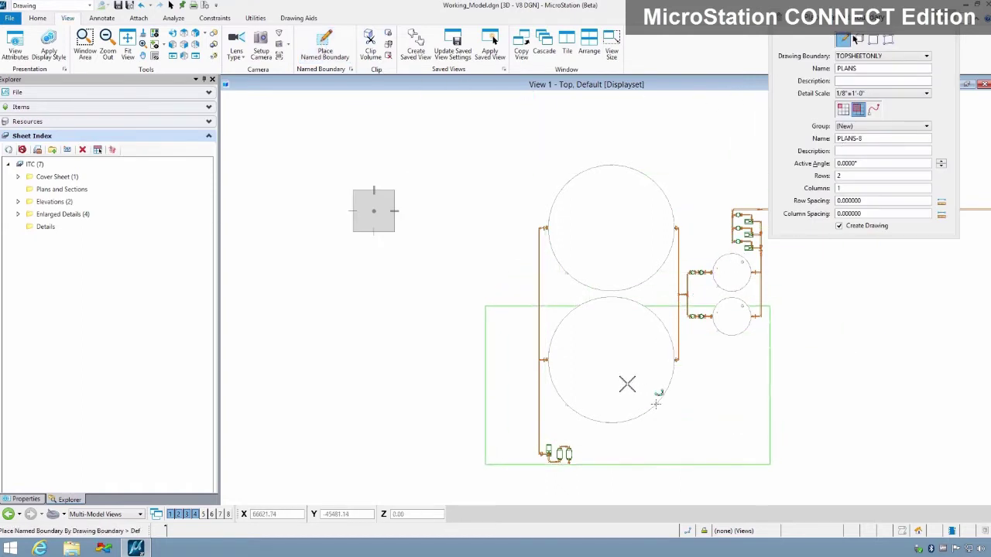
click(631, 374)
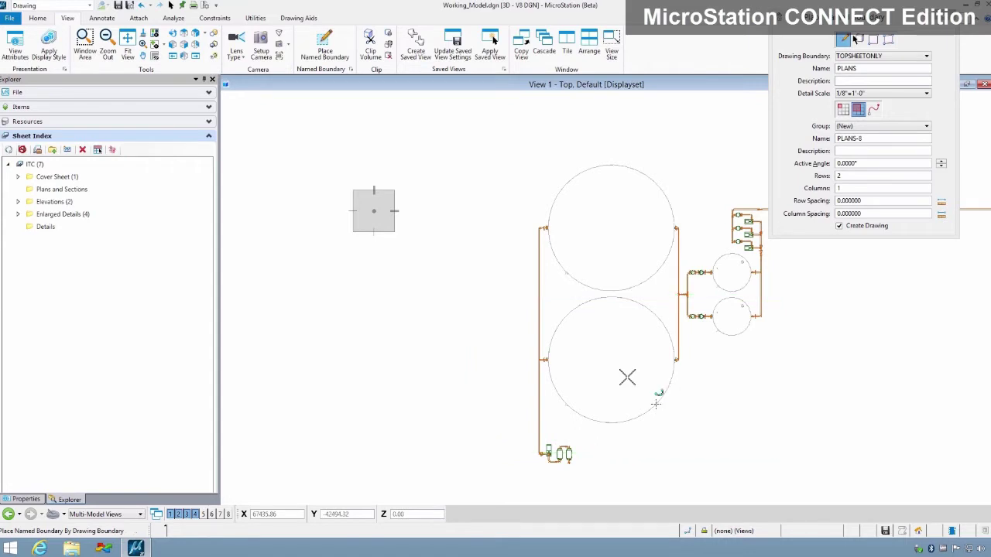
click(311, 348)
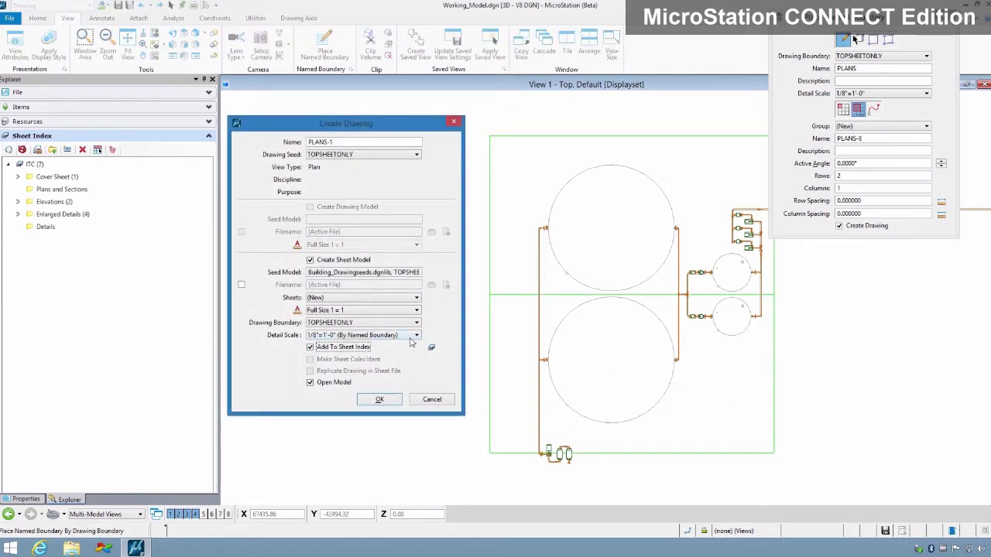
click(434, 348)
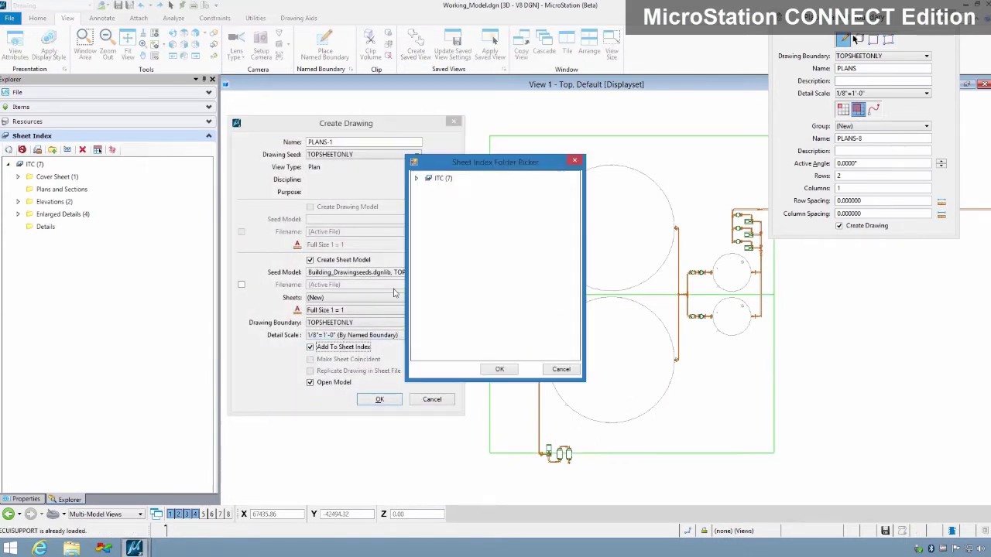
click(417, 179)
click(456, 240)
click(499, 370)
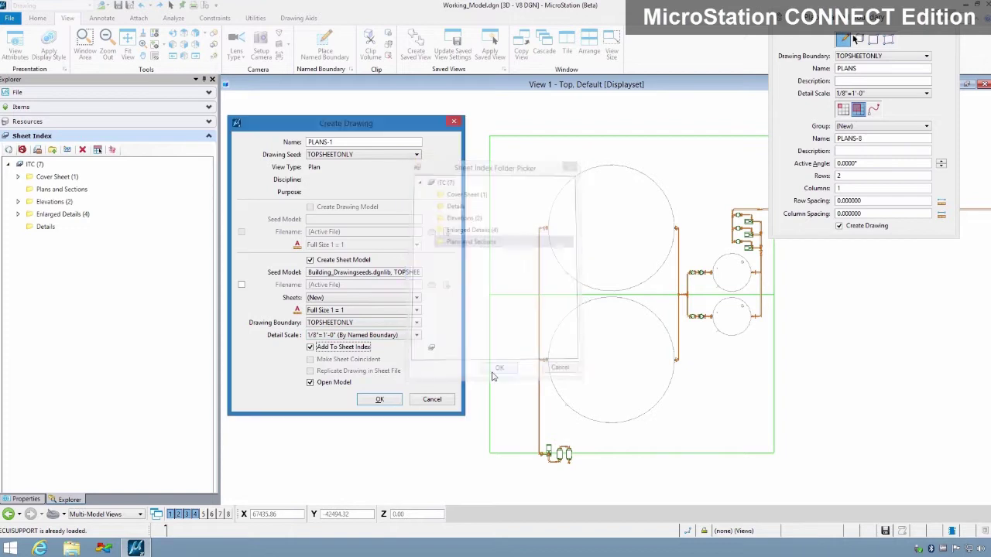
click(398, 399)
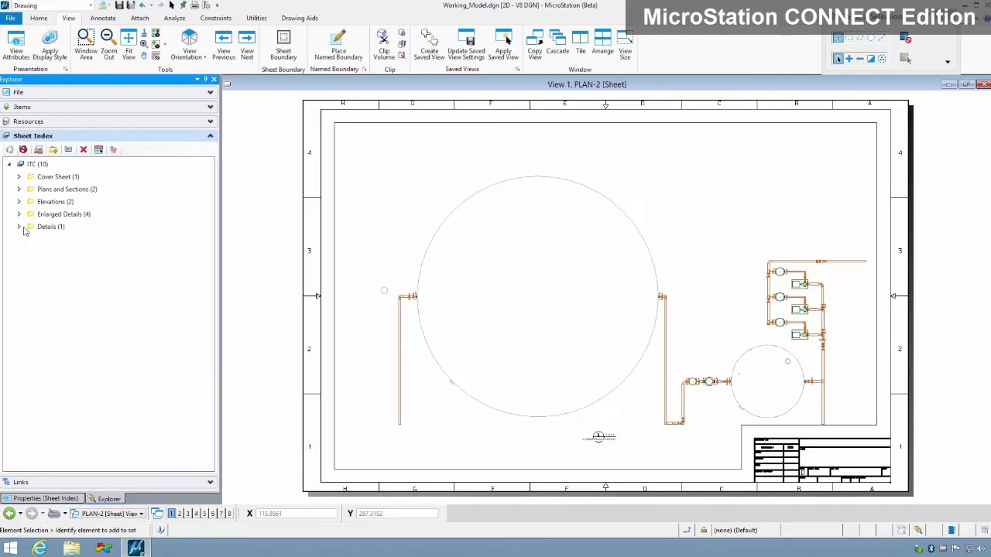
Expand Plans and Sections in the Sheet Index and open PLAN-1
click(20, 190)
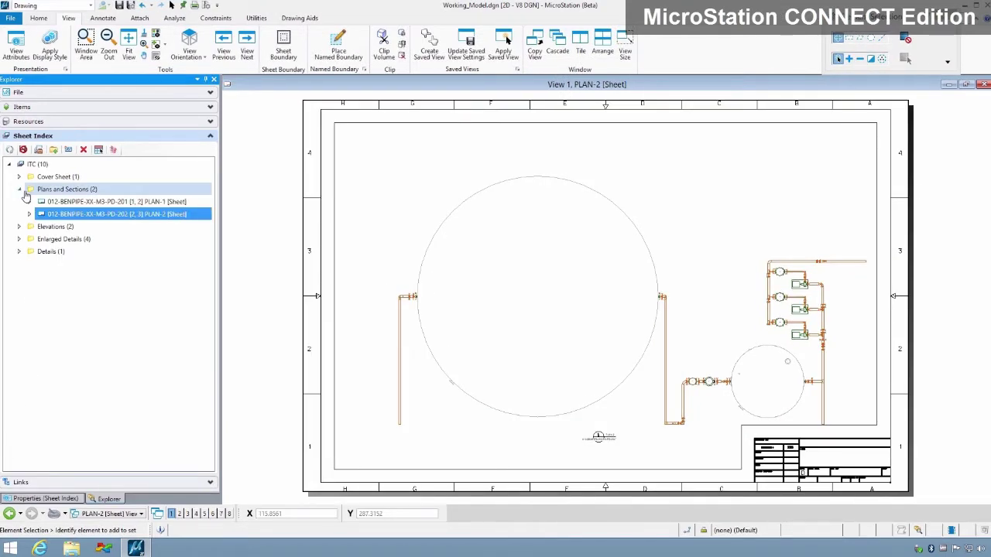
double_click(86, 201)
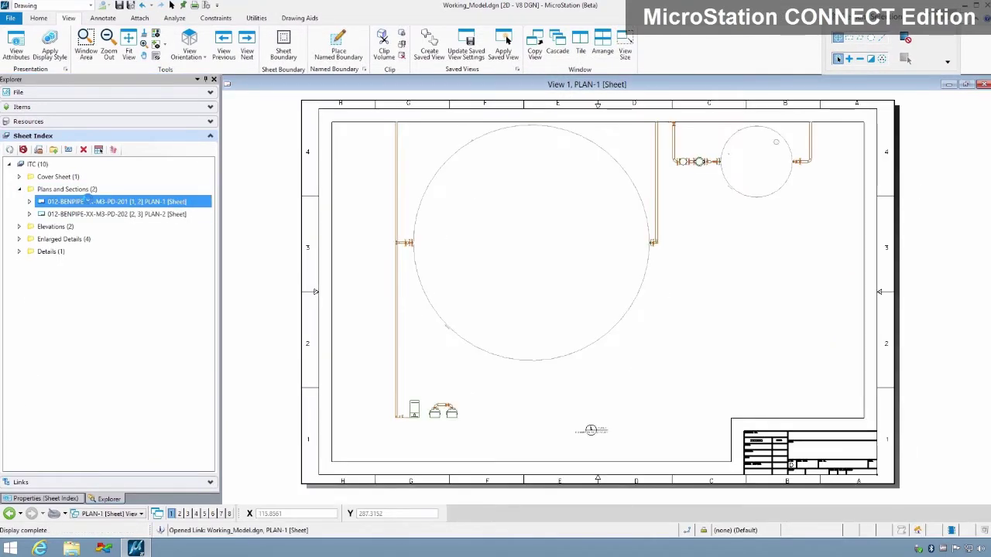
Open the sheet and zoom in on the sheet index table
double_click(98, 214)
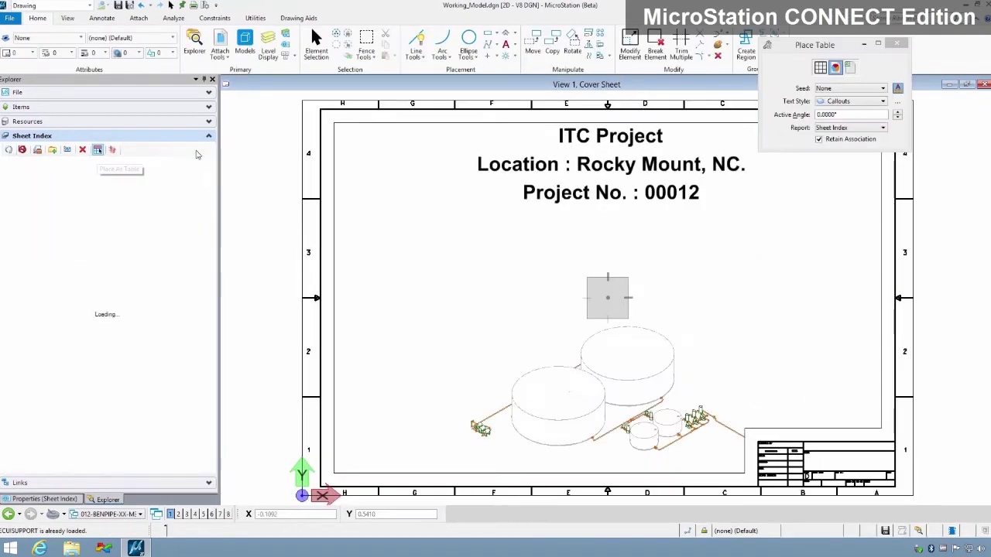
click(521, 222)
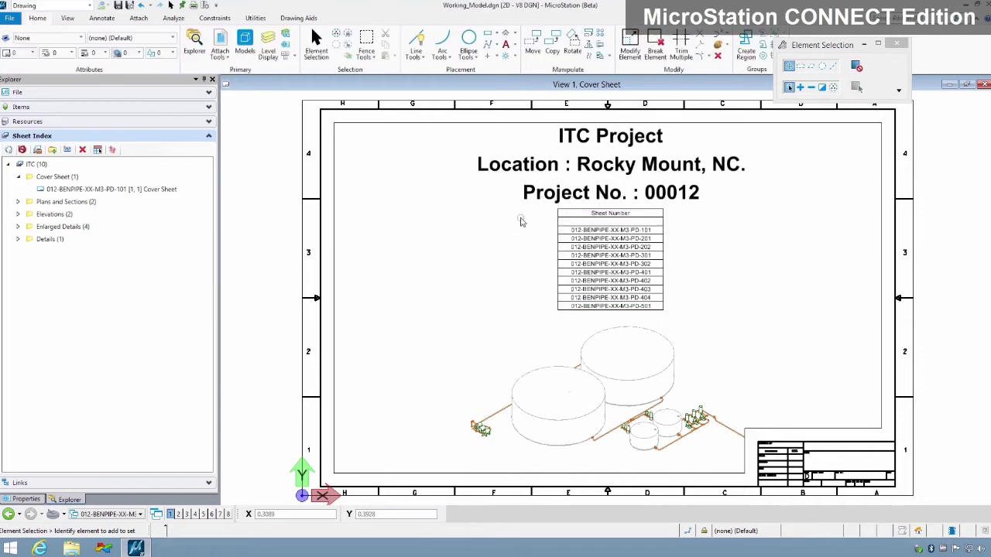
click(68, 18)
click(85, 44)
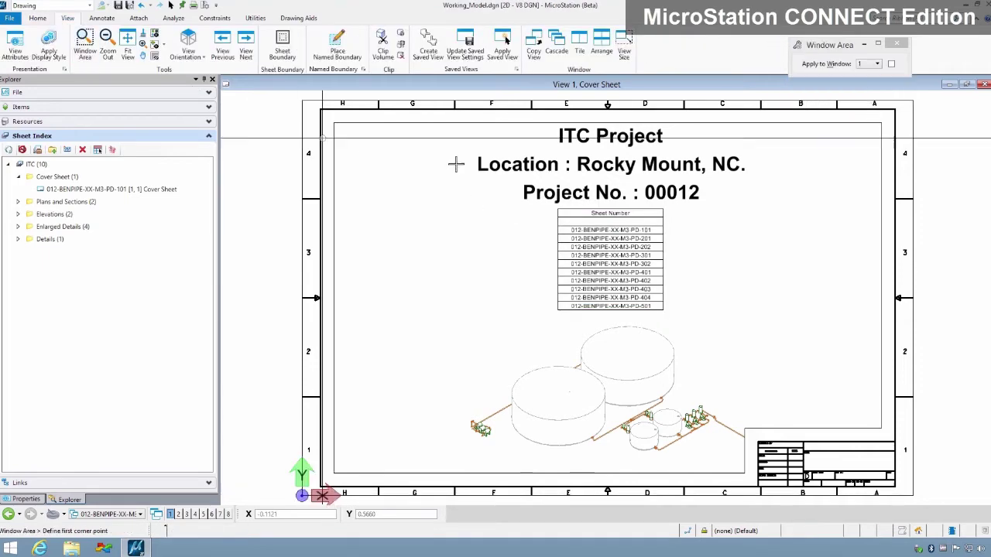
click(473, 197)
click(729, 343)
key(Escape)
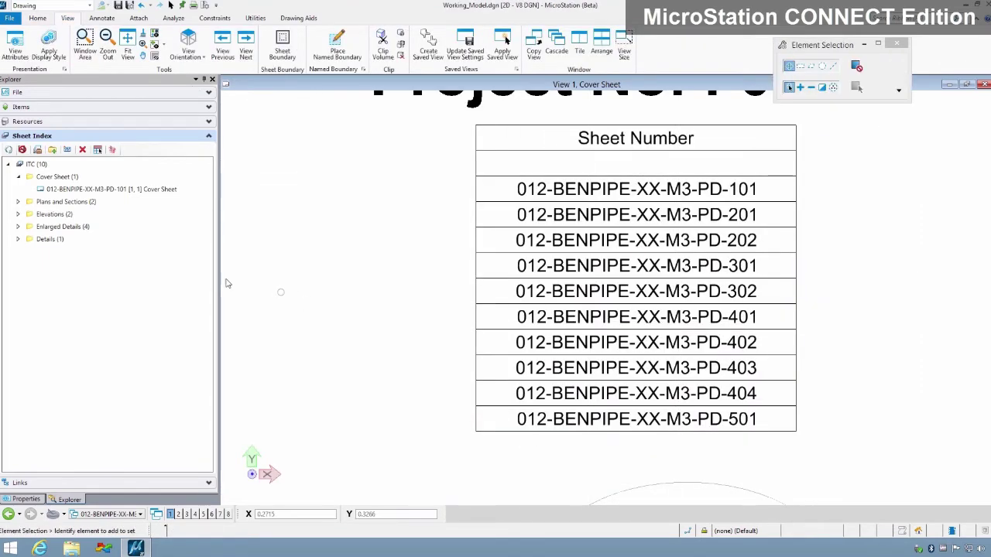
Delete the DETAILS-1 sheet from the Details folder
click(17, 240)
click(59, 252)
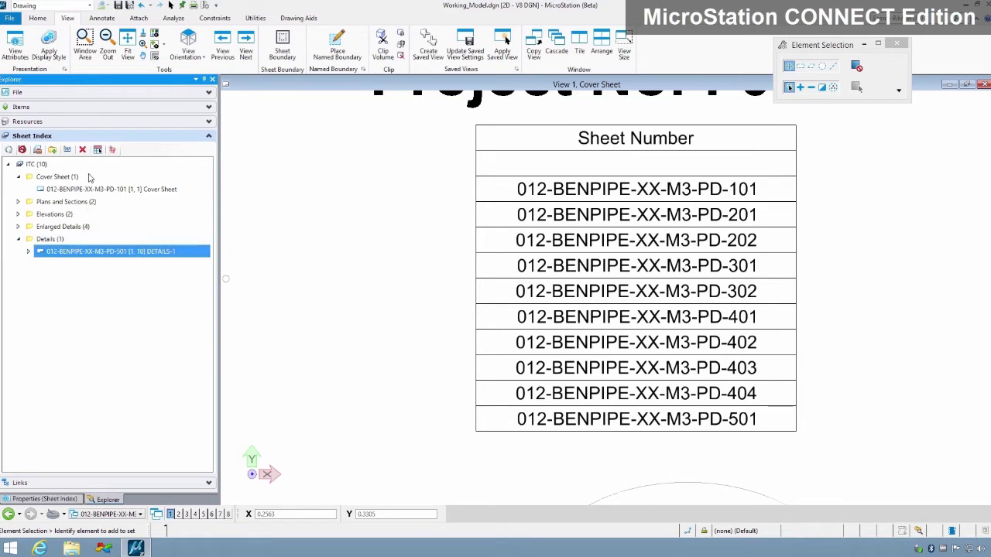
click(82, 149)
Set the Enlarged Details start number to 501 and refresh the sheet index table
click(44, 227)
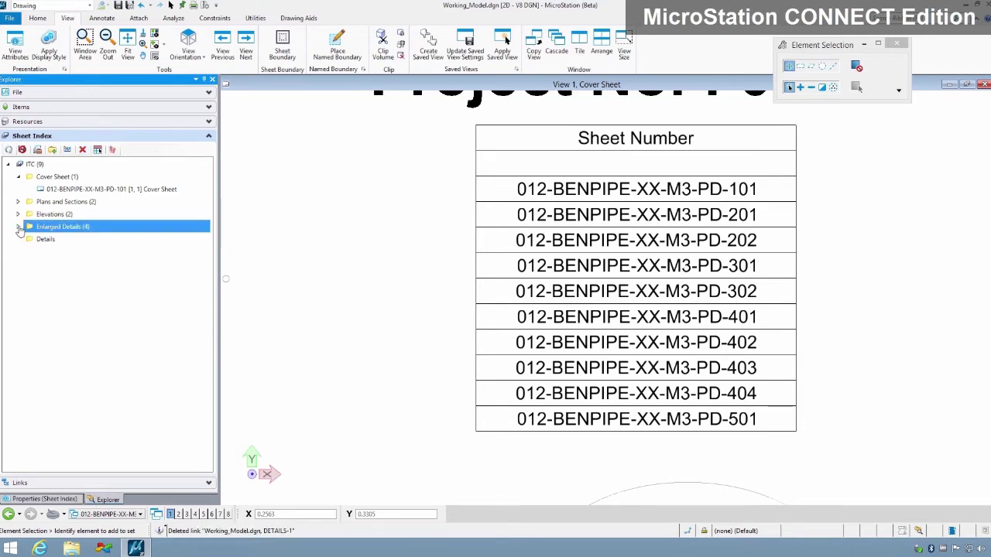
click(44, 499)
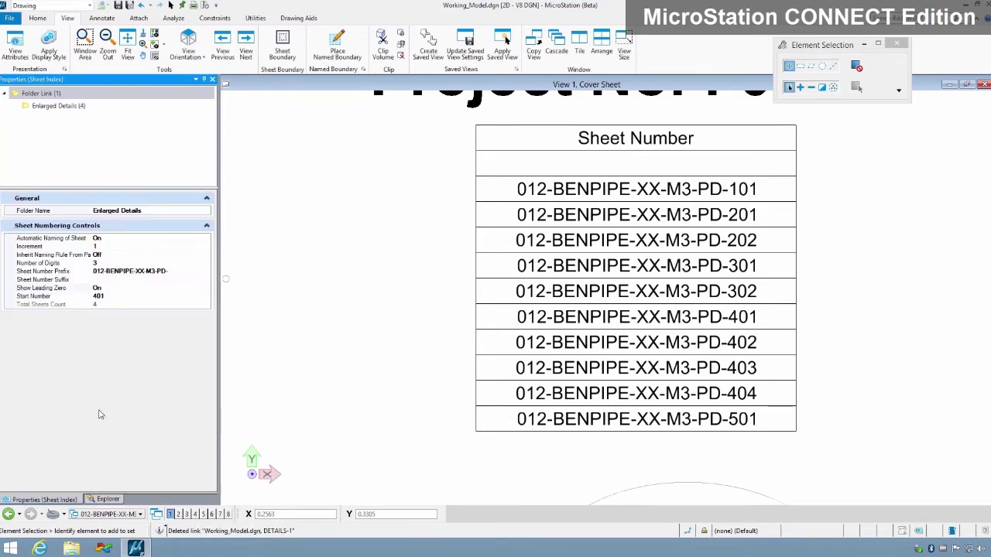
click(106, 298)
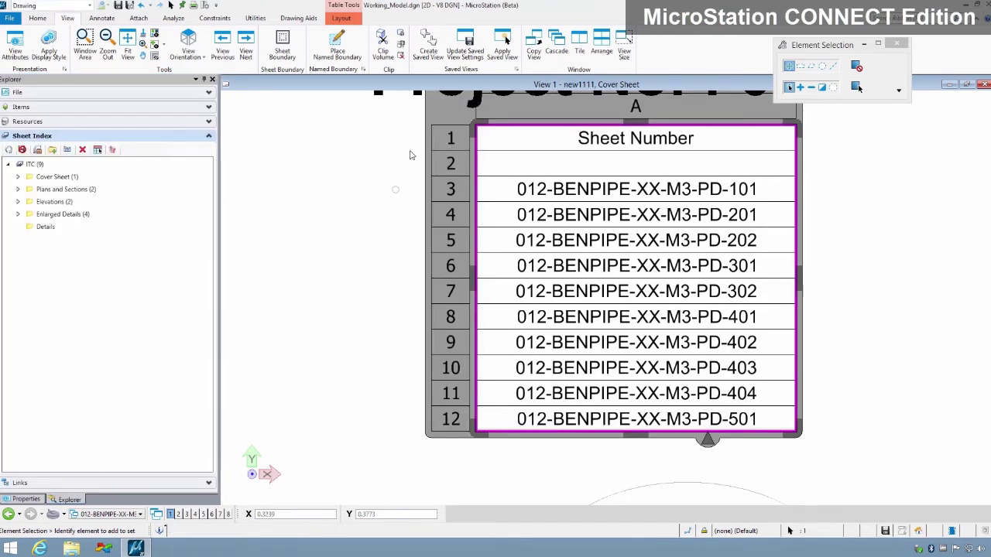
click(445, 112)
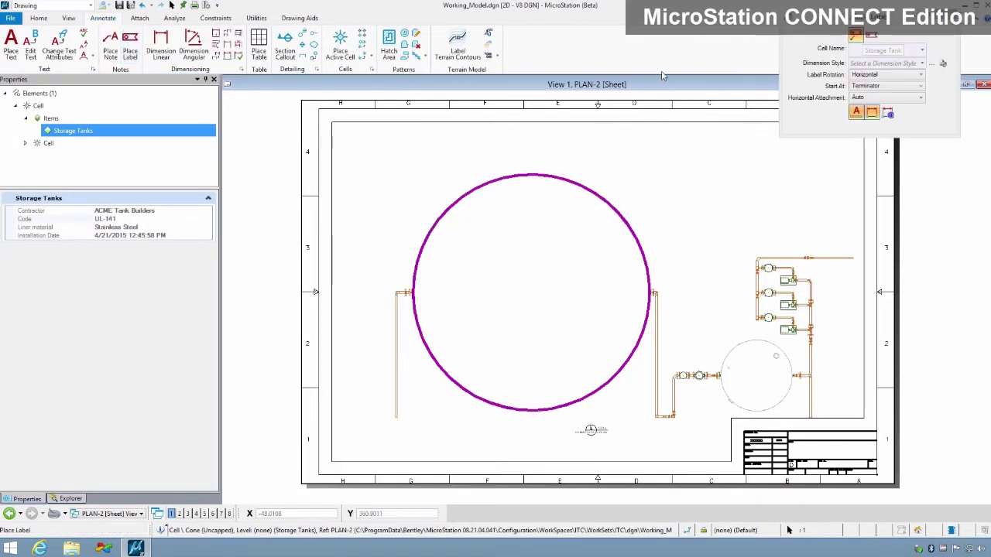
Place property labels on the large storage tank and the PECO filter separator
click(441, 212)
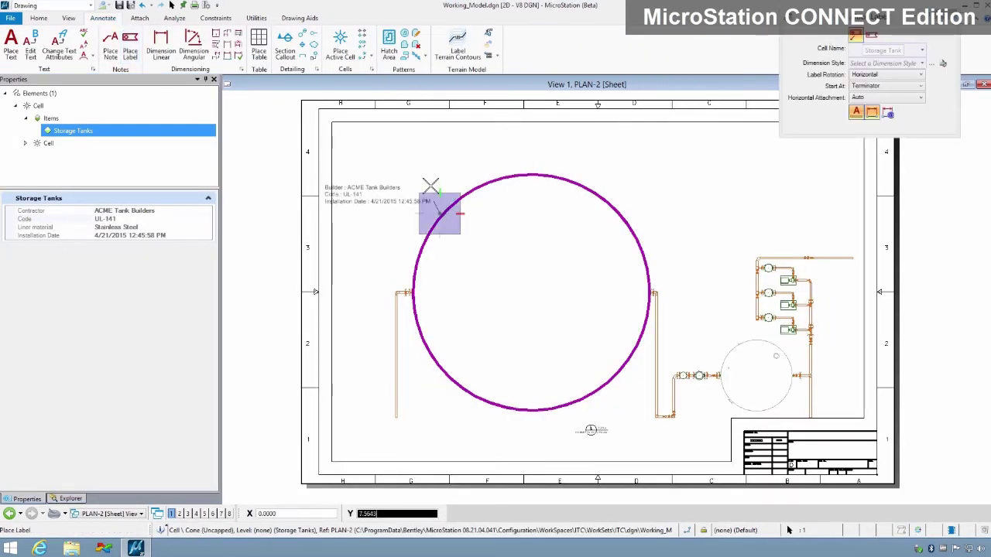
click(457, 179)
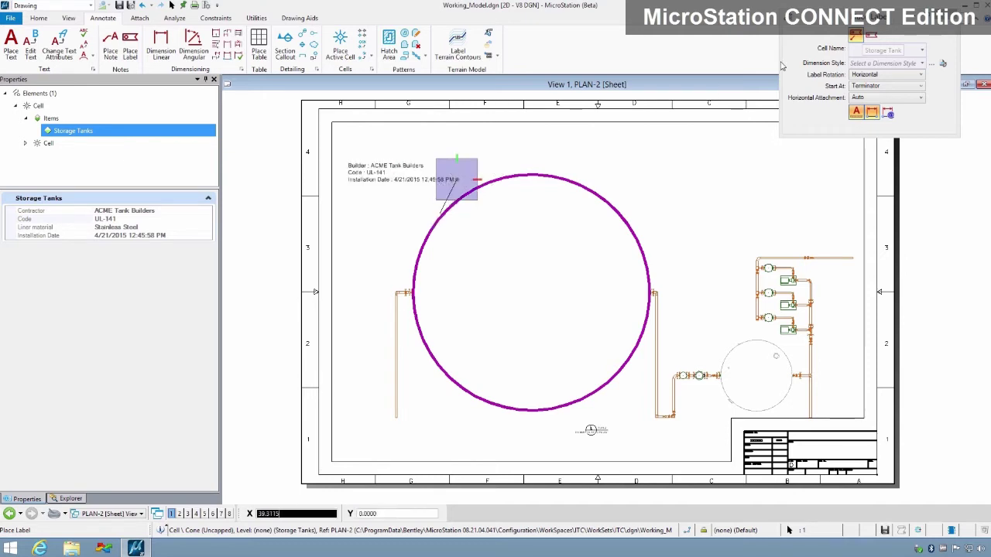
click(921, 49)
click(874, 138)
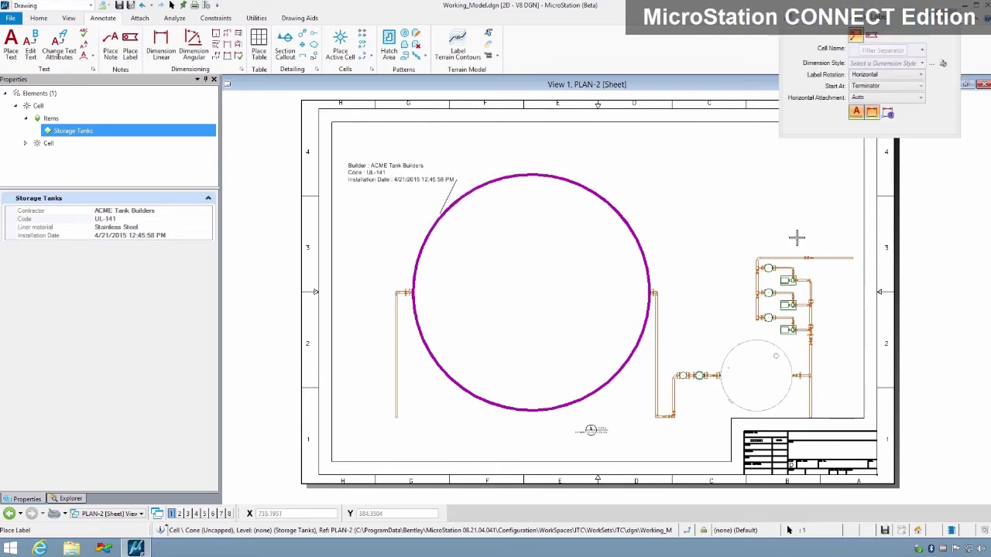
click(770, 265)
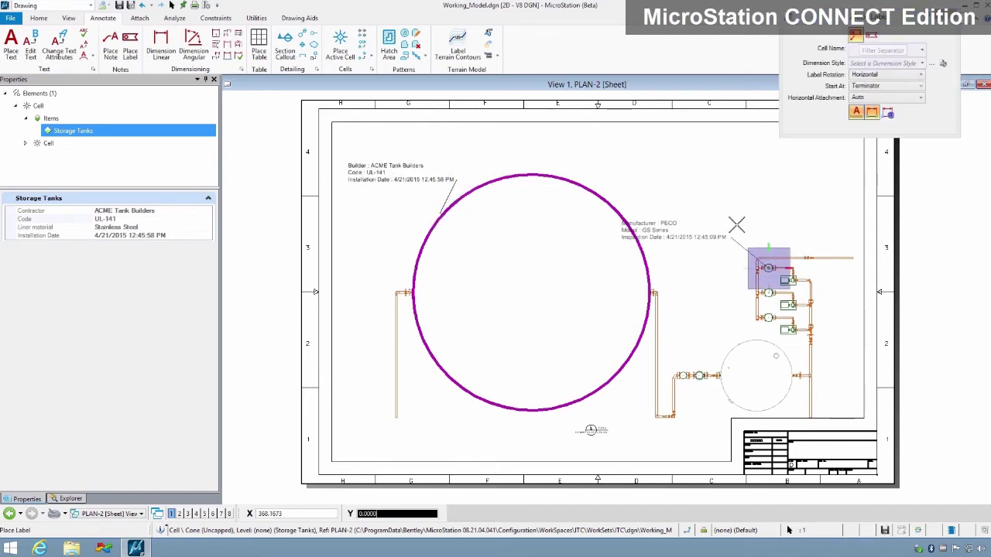
click(748, 217)
Switch the label Cell Name to Transfer Pumps and pick a pump to label
click(921, 49)
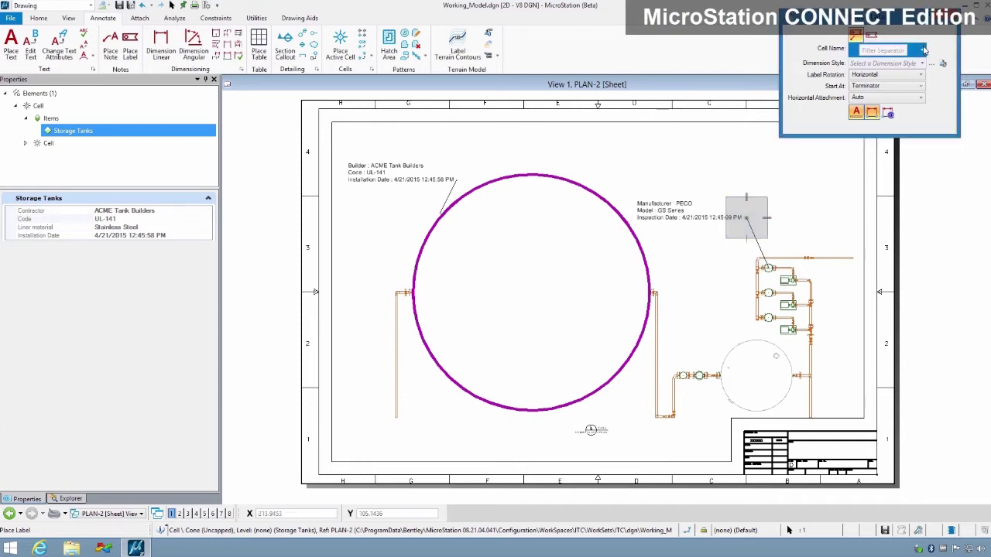
click(877, 109)
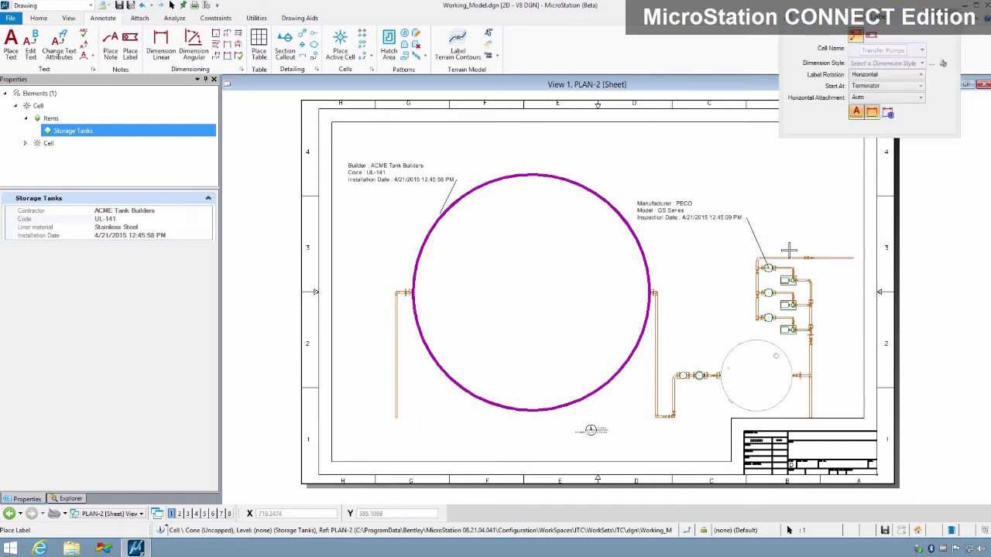
click(786, 280)
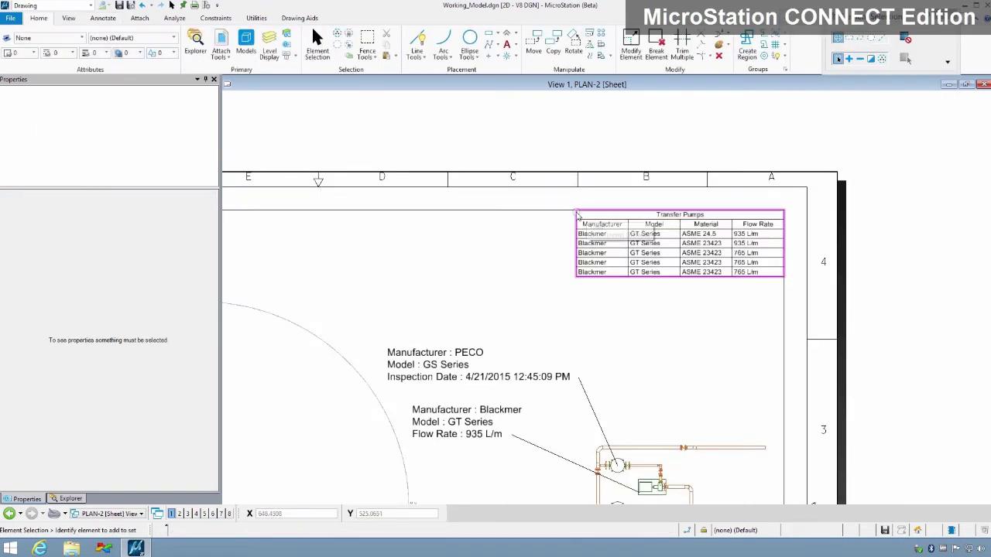
Select a Blackmer pump and change its Transfer Pumps Flow Rate from 935 to 765 L/m
click(576, 215)
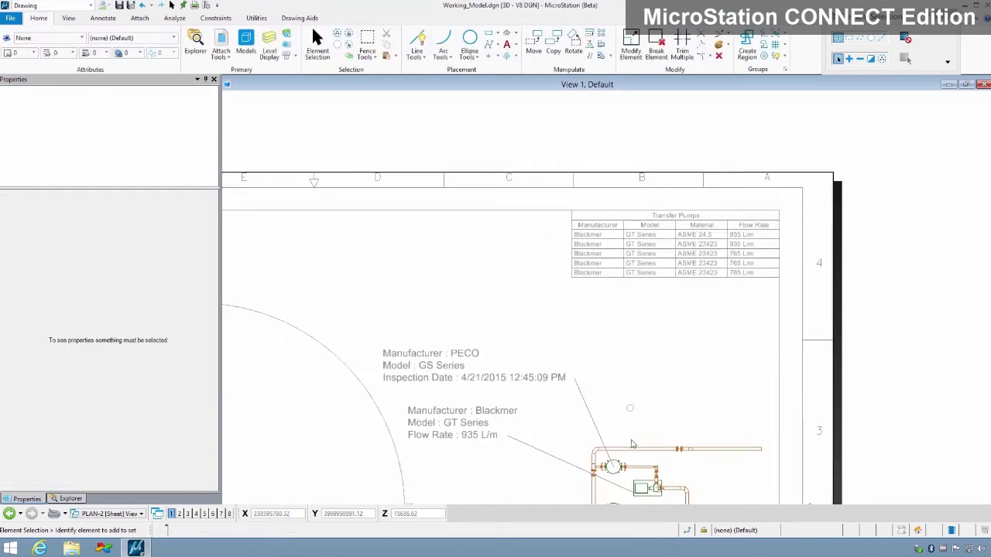
click(642, 489)
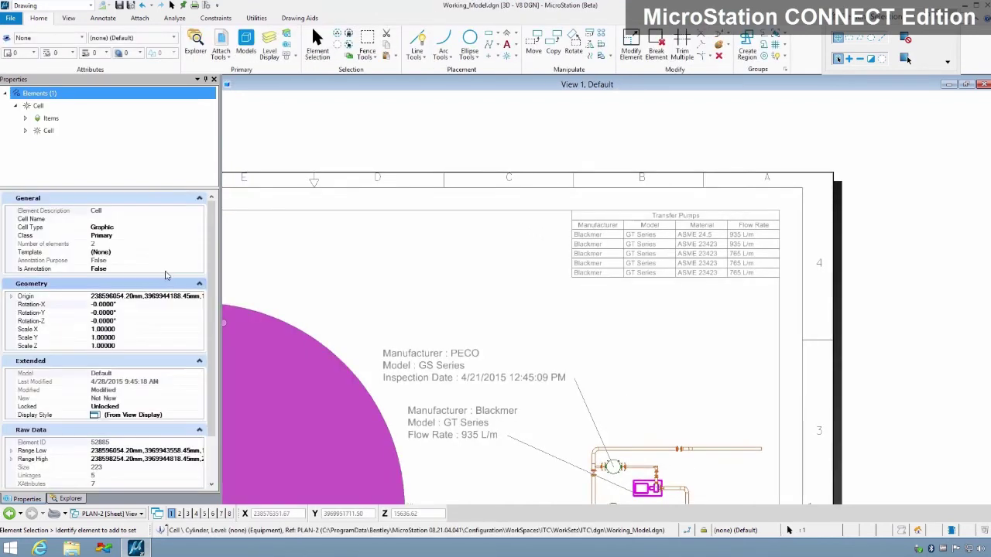
click(24, 118)
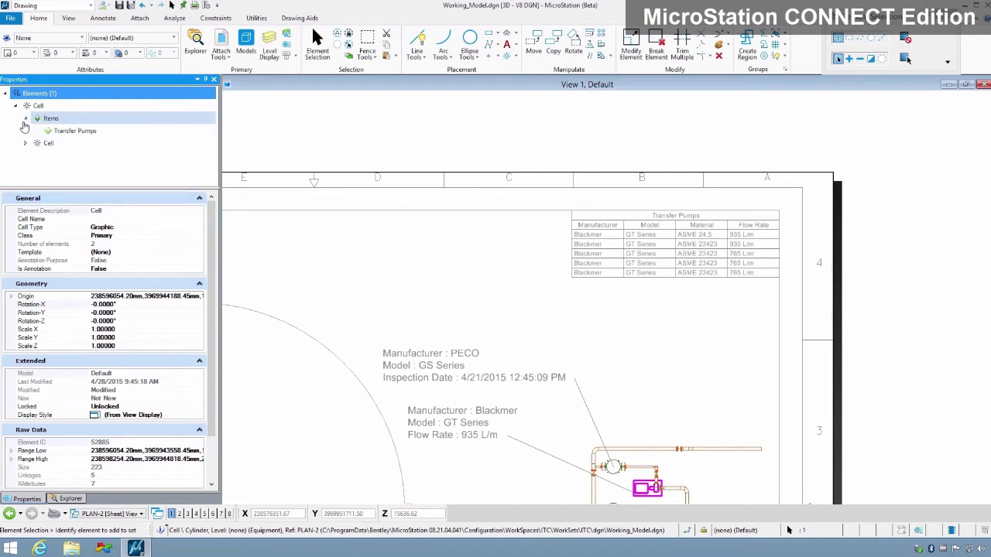
click(62, 131)
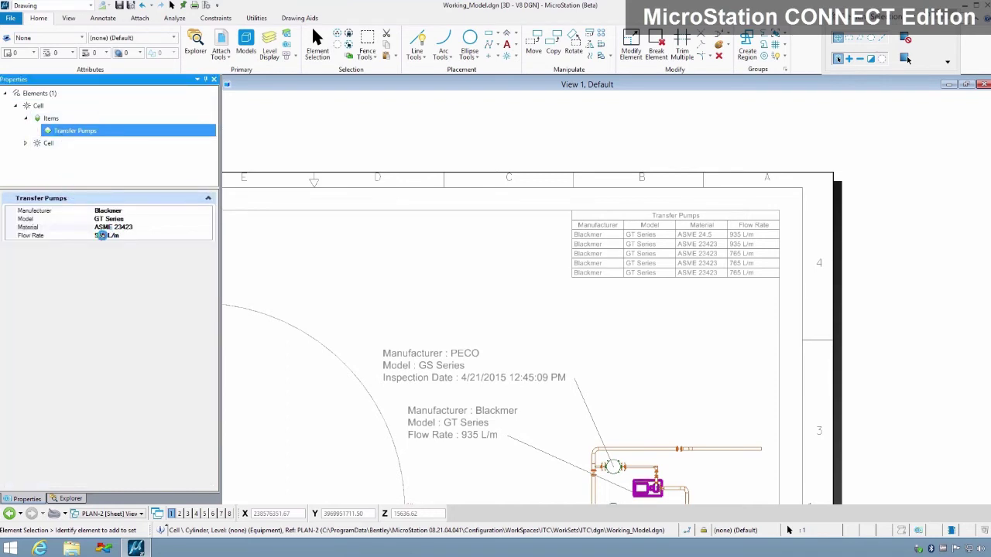
click(101, 235)
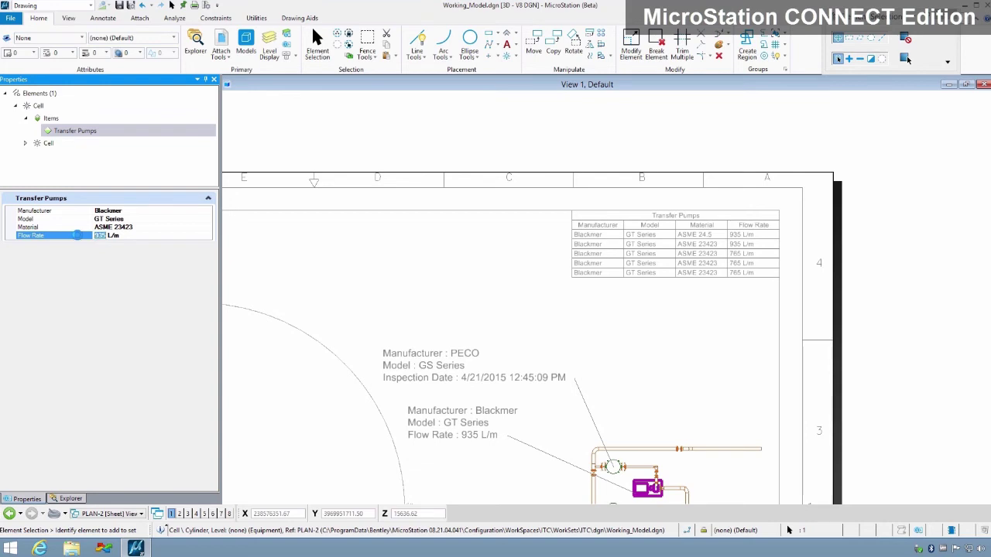